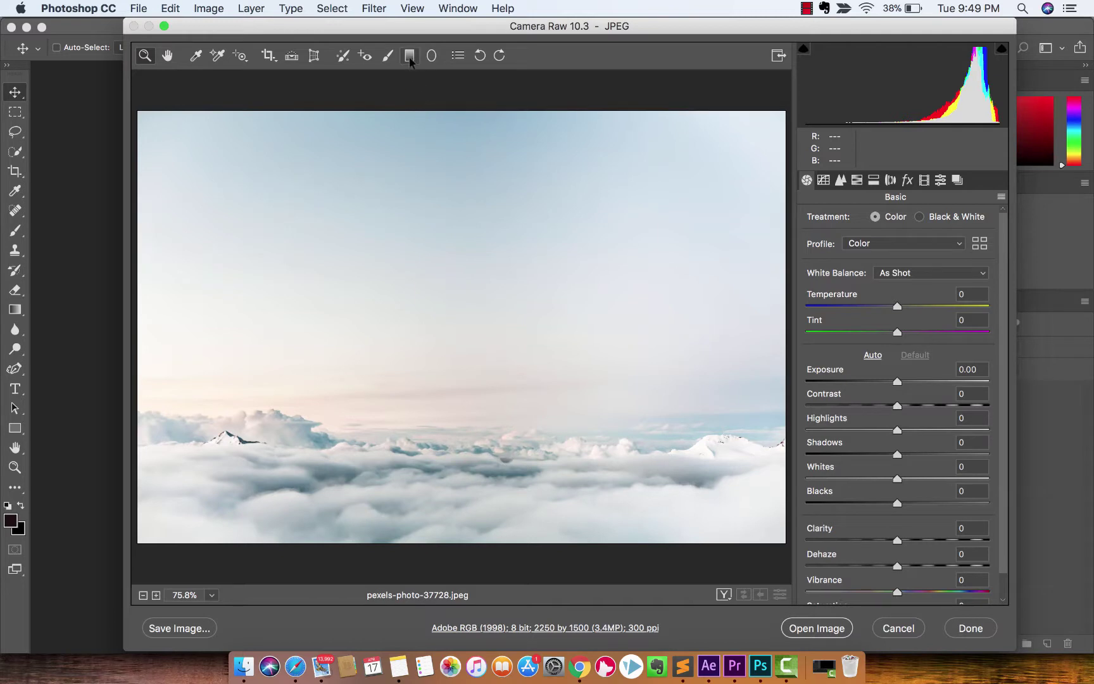
Step: Draw a Graduated Filter from the photo's top edge straight down to its bottom edge, keeping the blue color at hue 246, saturation 97
click(409, 60)
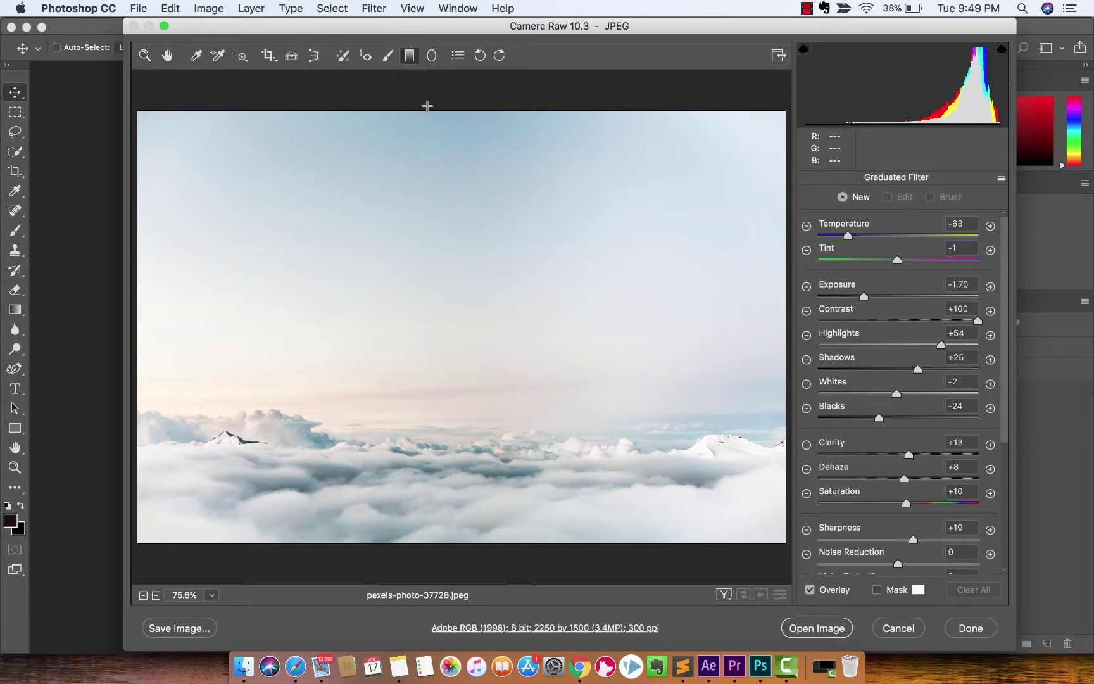
drag(427, 106, 430, 541)
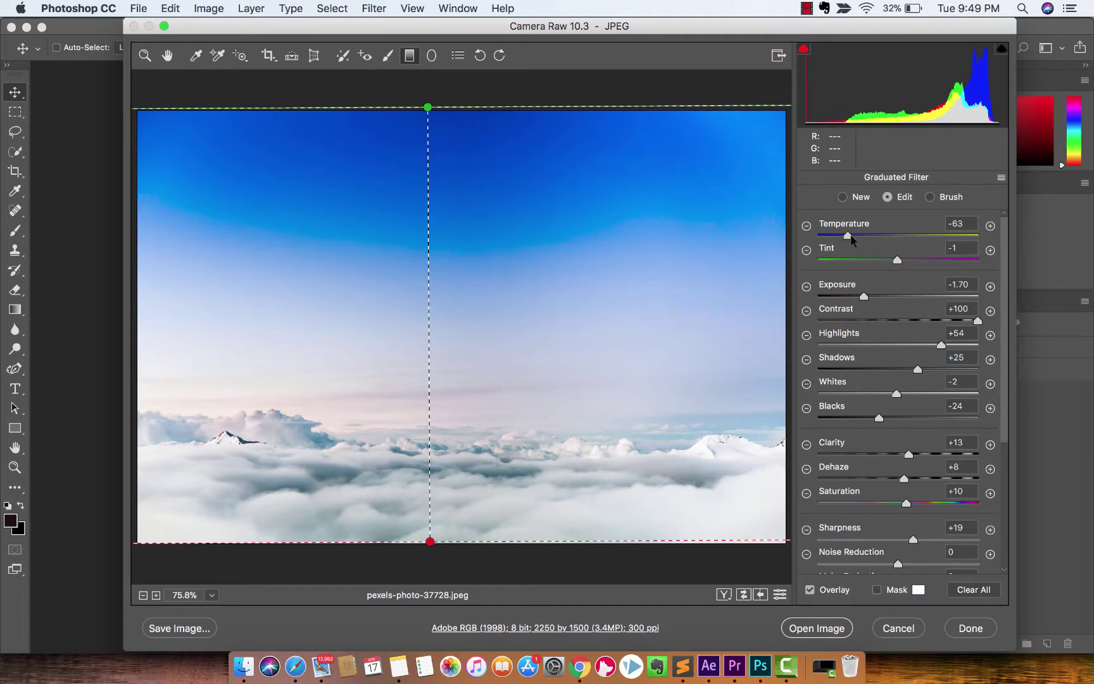
scroll(873, 317, down, 6)
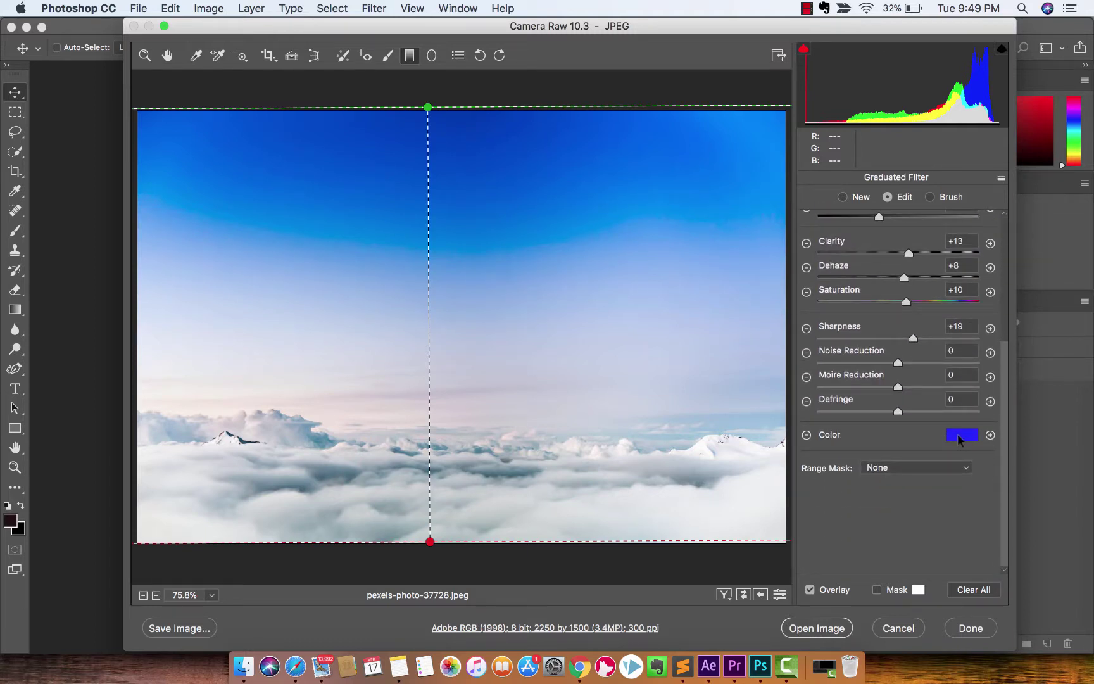
click(960, 436)
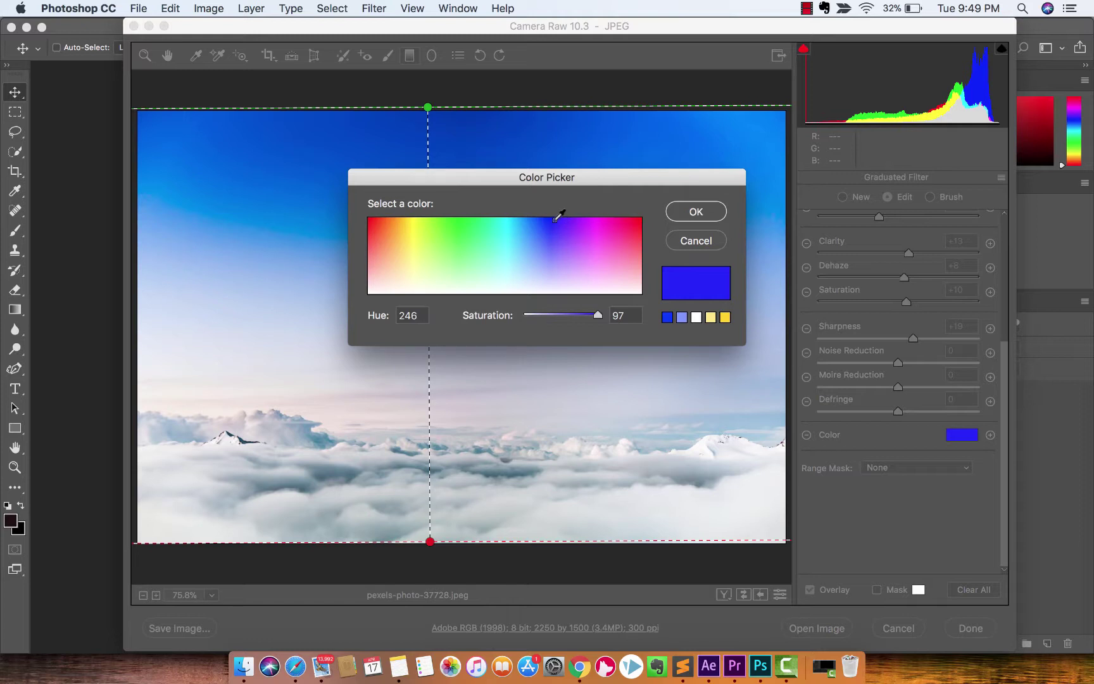
click(696, 212)
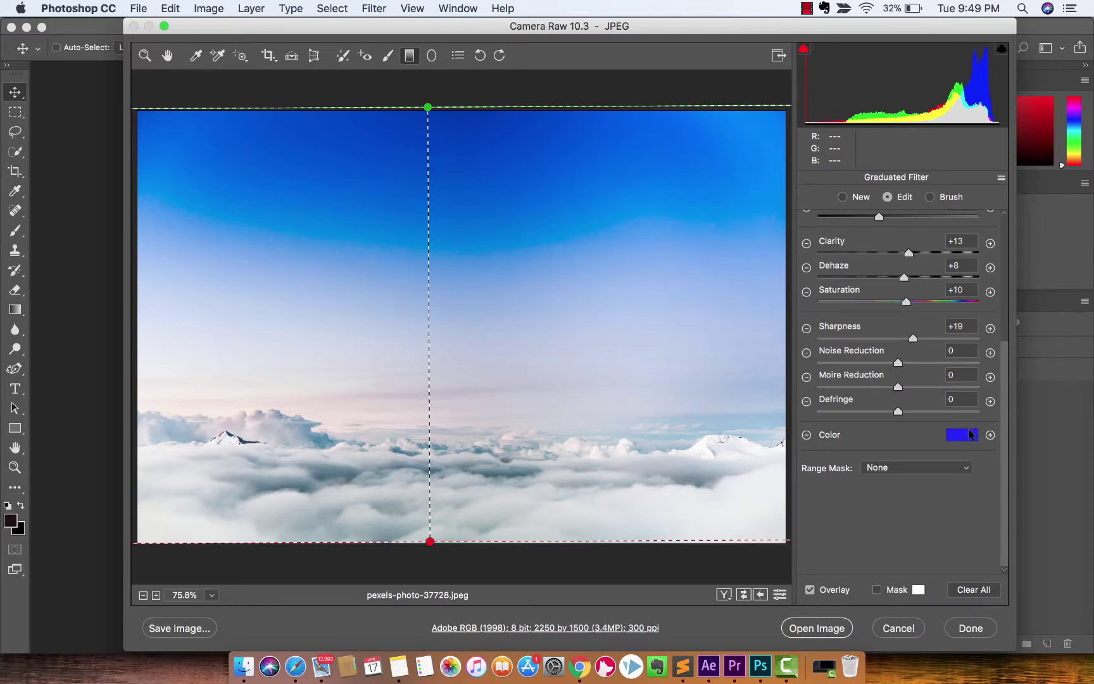
Step: Set the graduated filter's Temperature to -65, Tint to +1, Exposure to -1.55 and Highlights to +33
scroll(895, 335, up, 5)
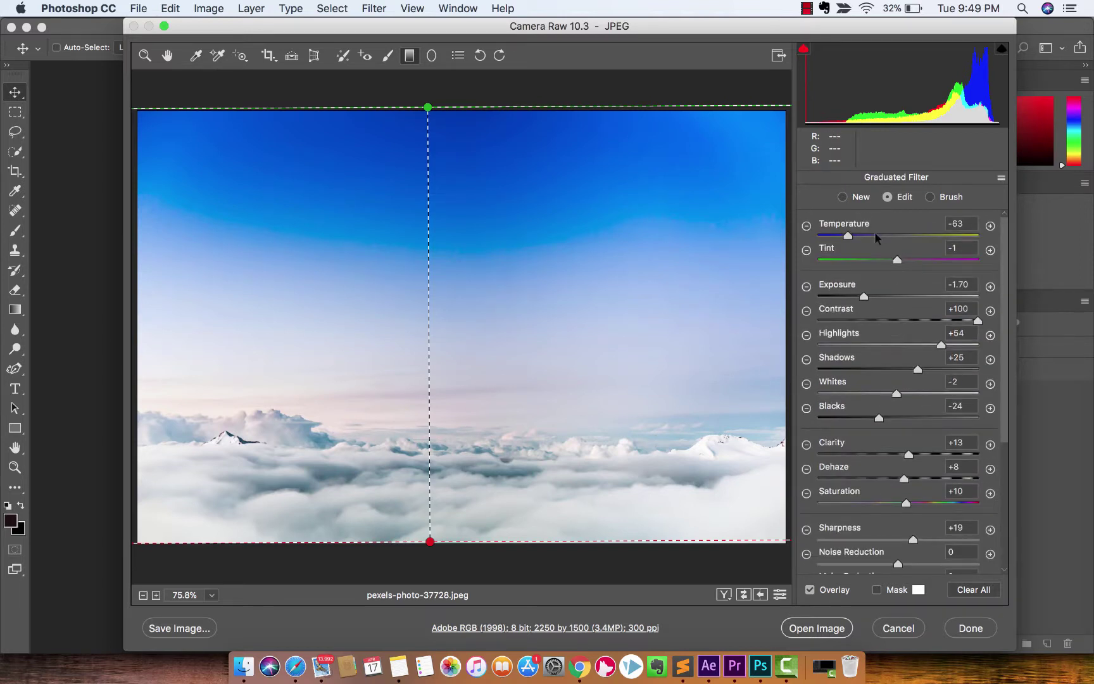
drag(850, 237, 866, 301)
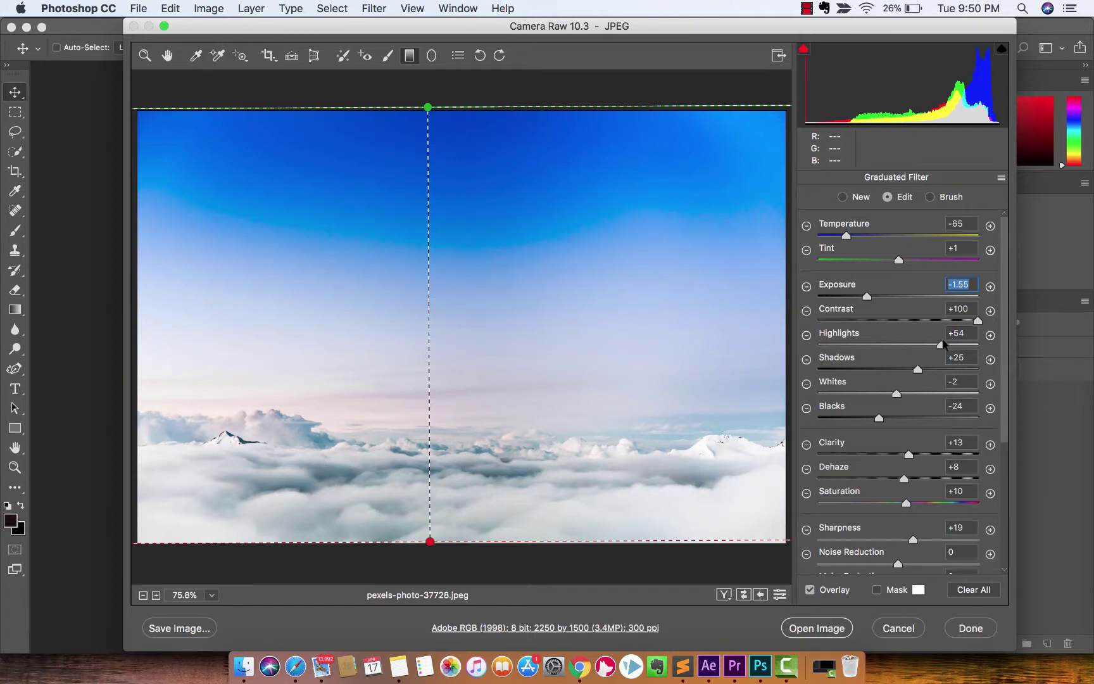
drag(943, 345, 921, 346)
key(Tab)
key(Tab)
key(Up)
key(Up)
key(Up)
key(Up)
key(Up)
key(Up)
mouse_move(978, 322)
mouse_down()
mouse_move(802, 331)
mouse_move(985, 323)
mouse_up()
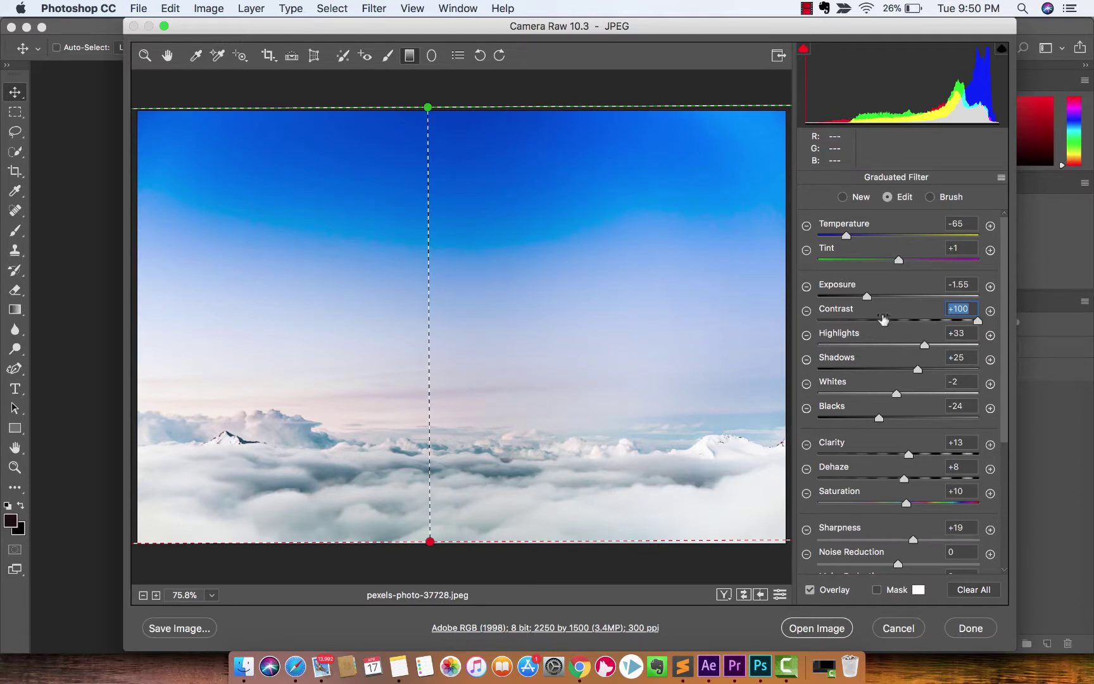
Step: Set the graduated filter's Contrast to +75, Shadows to +44, Whites to -10, Blacks to -58 and Clarity to +30
mouse_move(977, 323)
mouse_down()
mouse_move(936, 323)
mouse_move(957, 321)
mouse_up()
drag(917, 369, 852, 423)
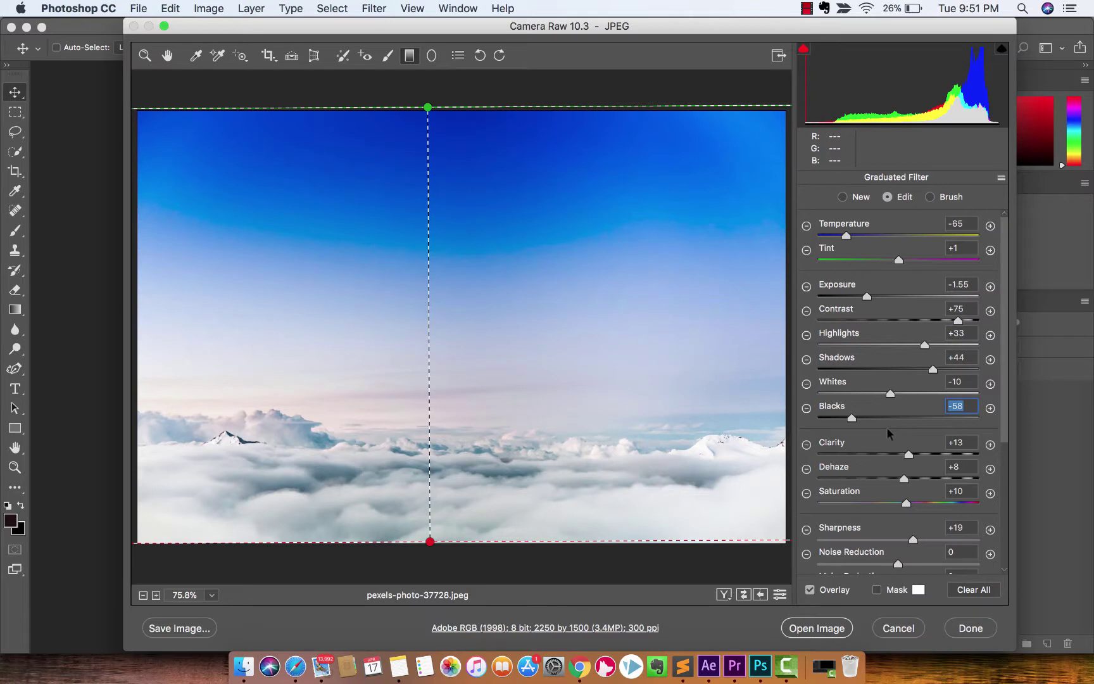
scroll(887, 434, down, 1)
drag(907, 443, 922, 443)
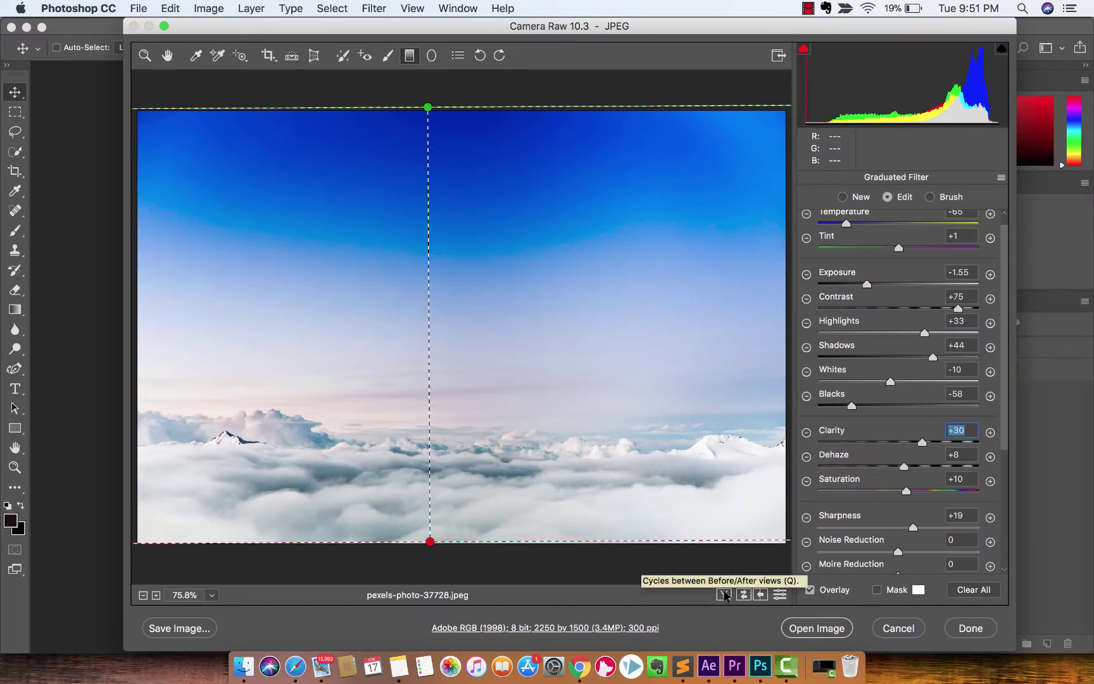
Step: Hide the filter overlay and compare the photo through all before/after layouts, ending on the single edited view
click(724, 595)
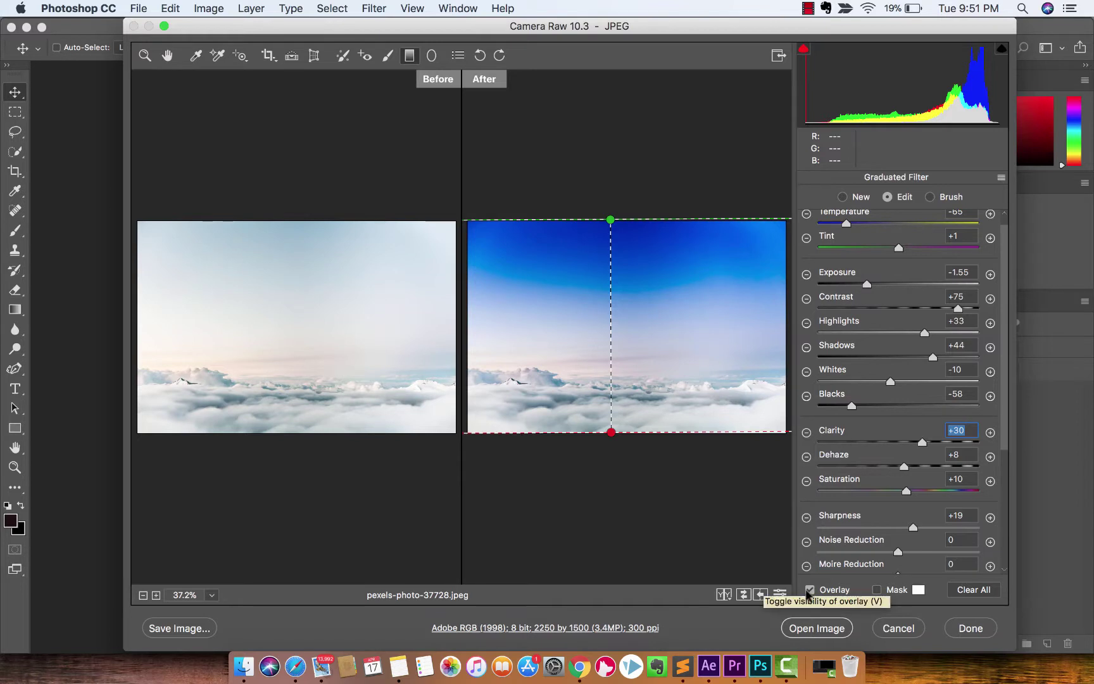
click(809, 589)
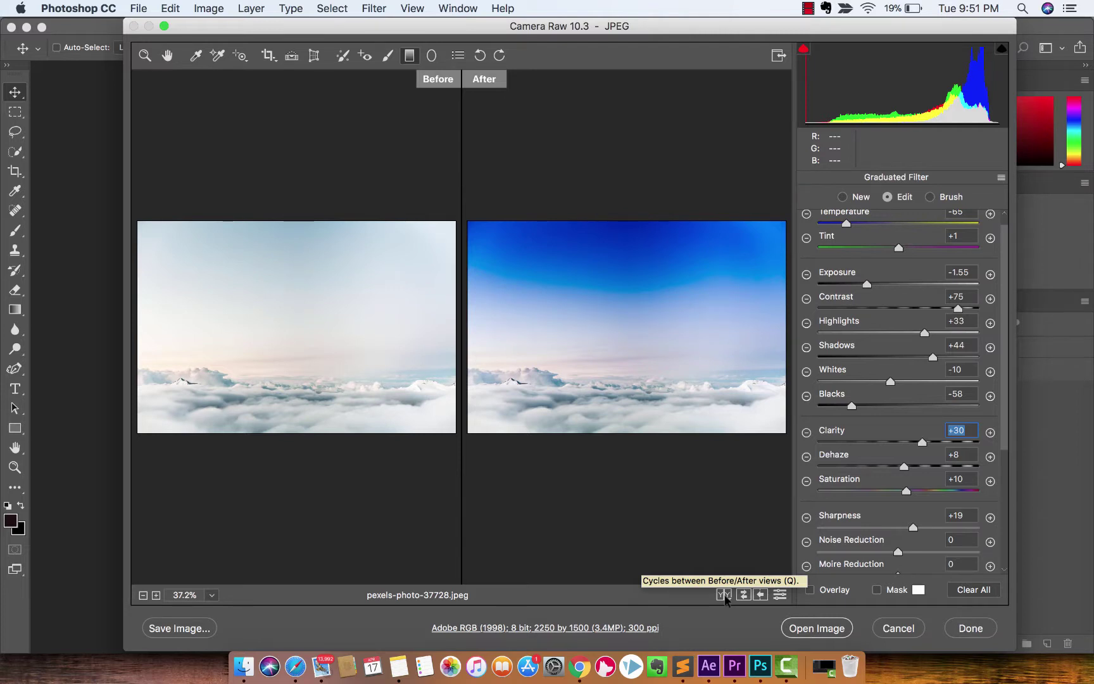
click(725, 595)
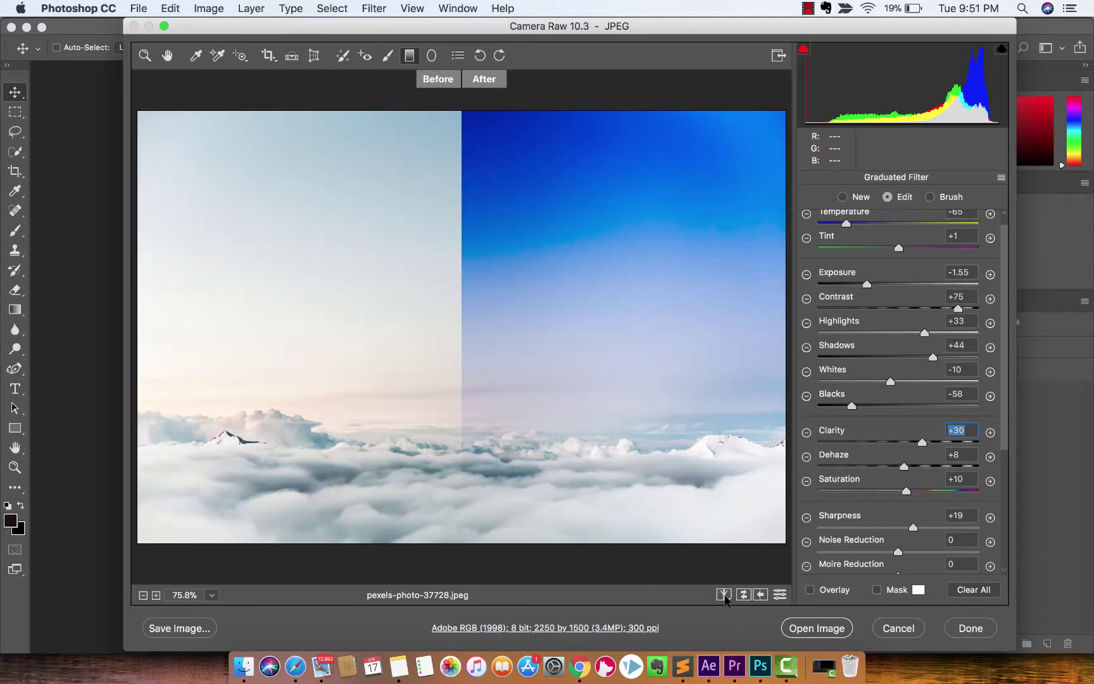
click(725, 595)
click(725, 595)
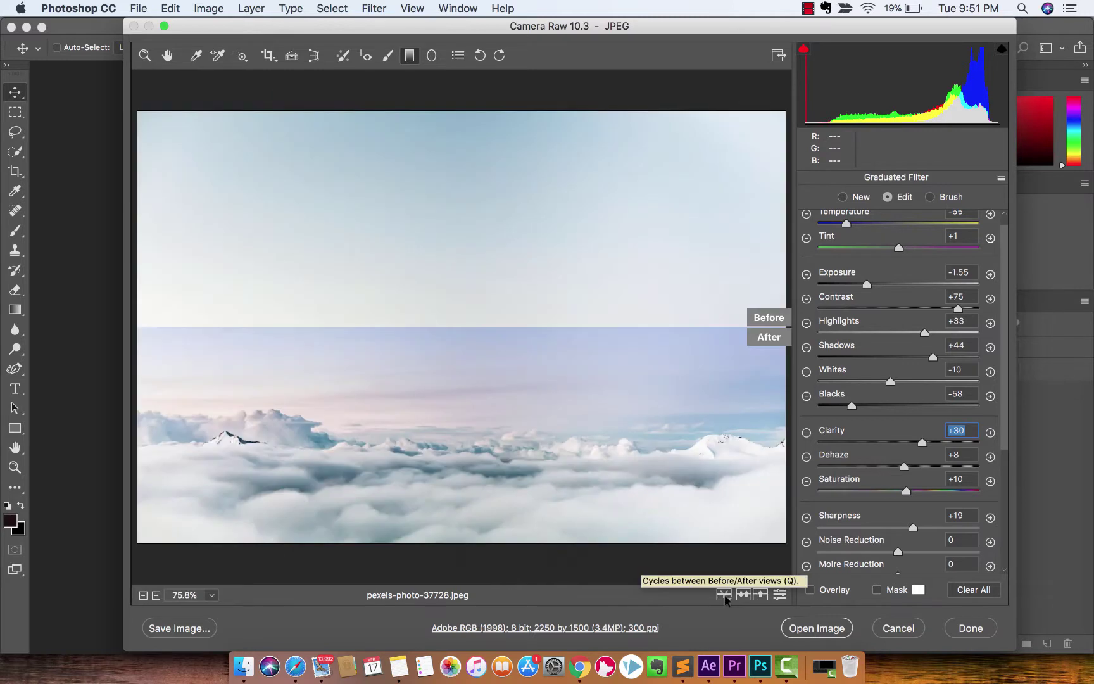
click(725, 595)
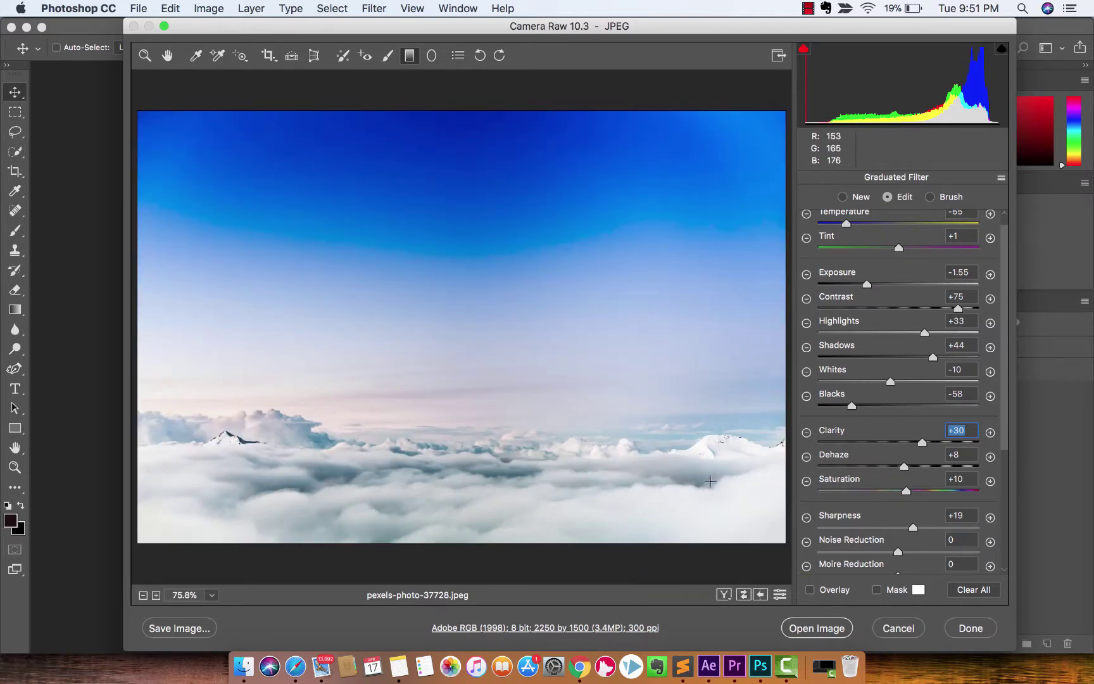
scroll(901, 504, down, 1)
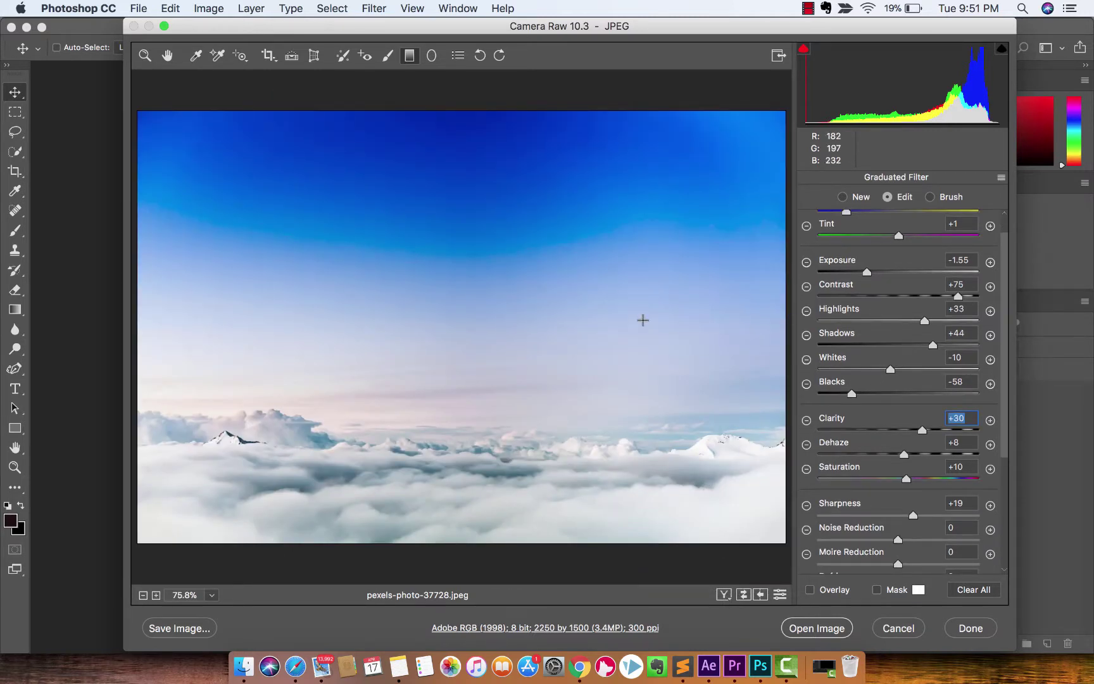
scroll(834, 378, up, 1)
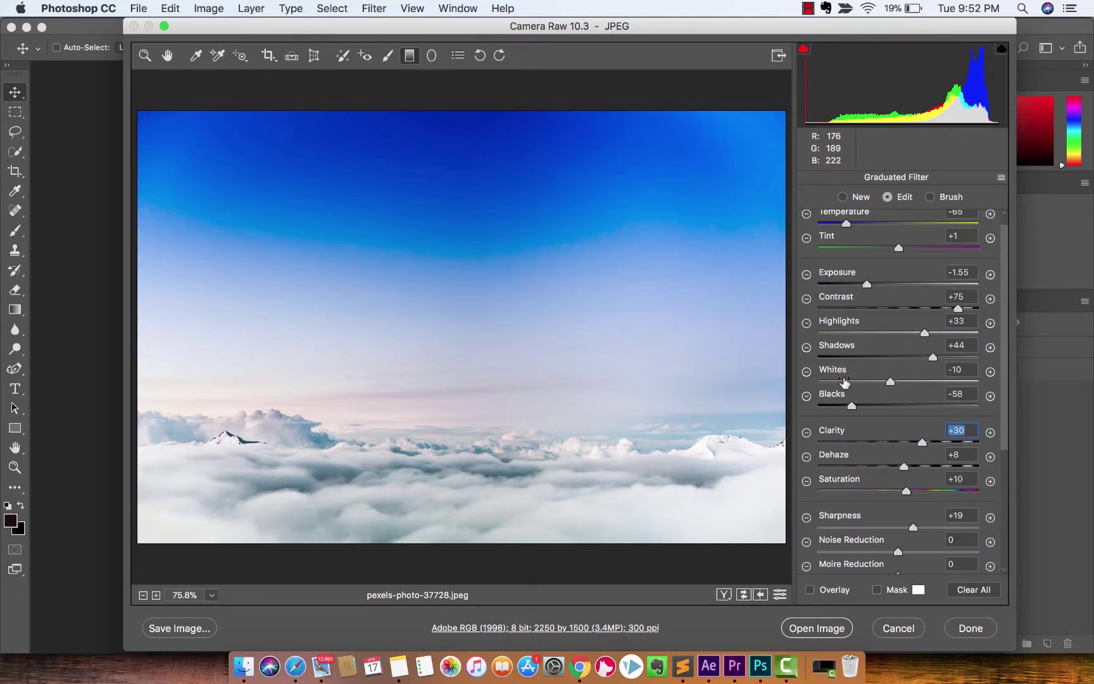
scroll(869, 455, down, 10)
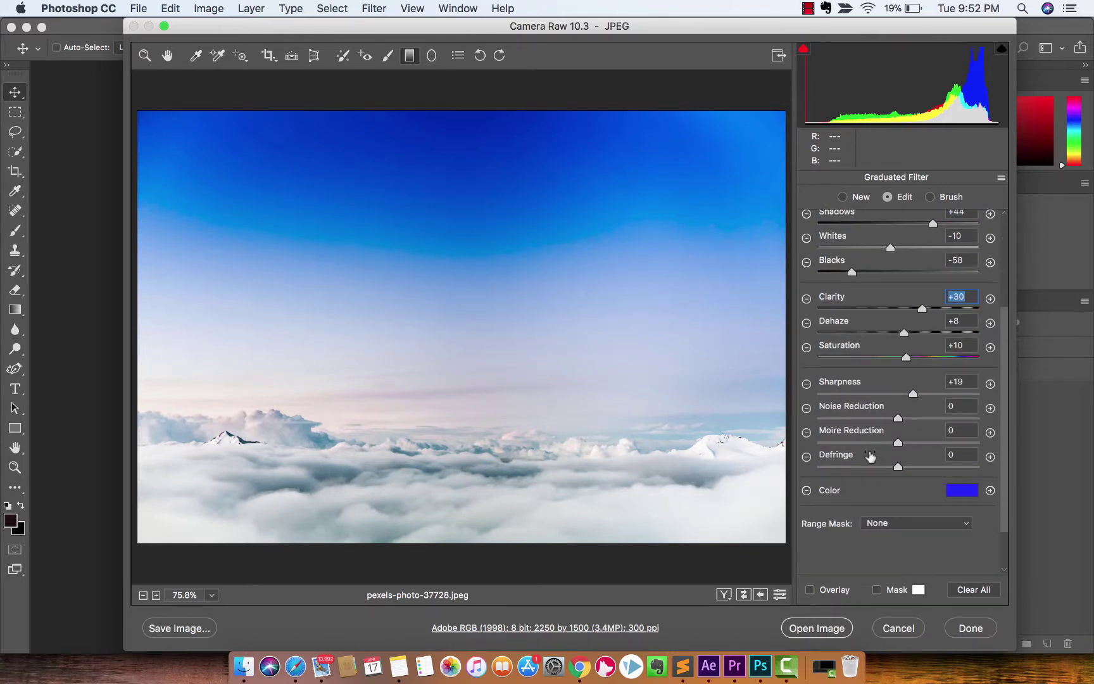
scroll(869, 455, up, 12)
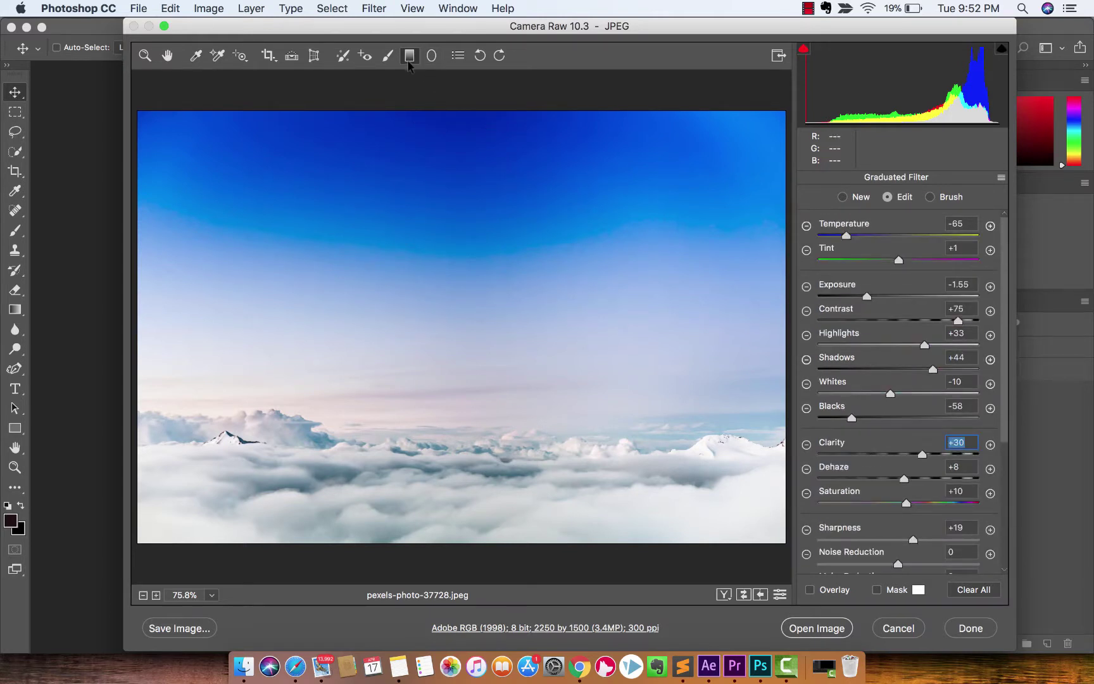